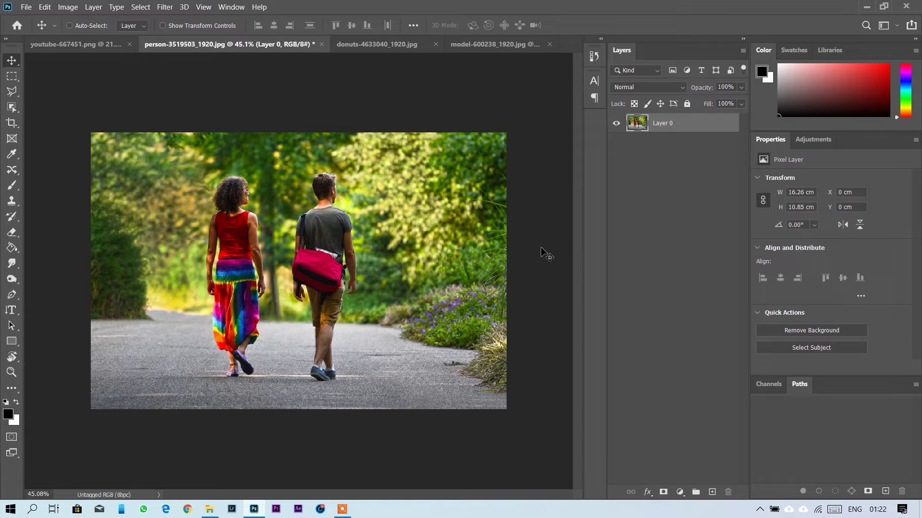
Bring up the Object Selection Tool flyout for the photo of the couple walking.
{"action": "left_click", "coordinate": [12, 106]}
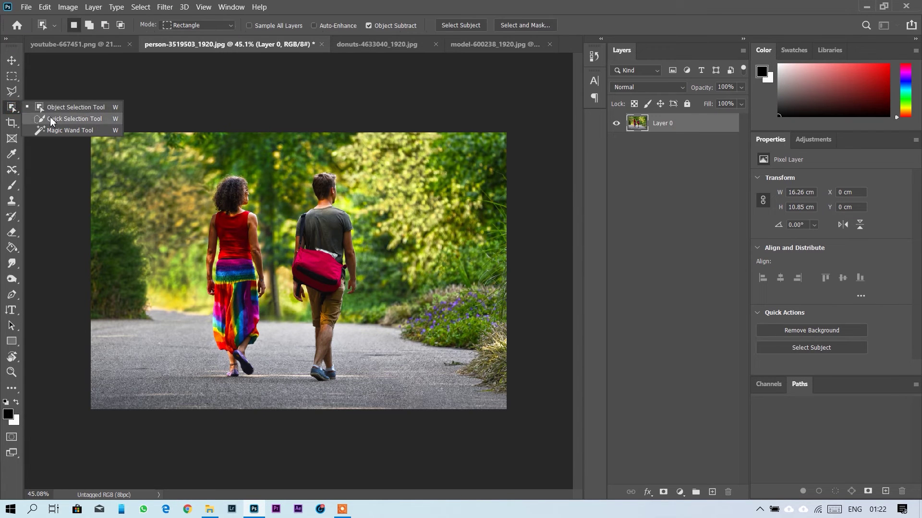
{"action": "left_click", "coordinate": [50, 119]}
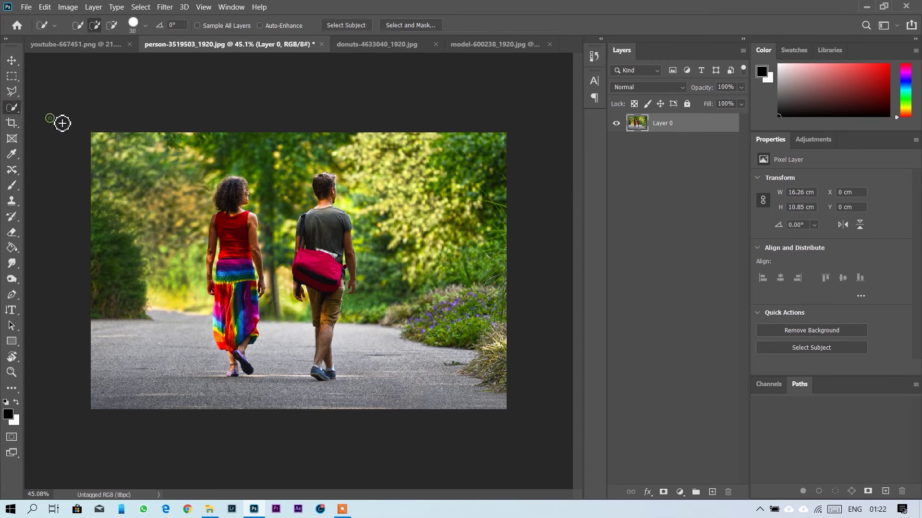
{"action": "left_click", "coordinate": [344, 27]}
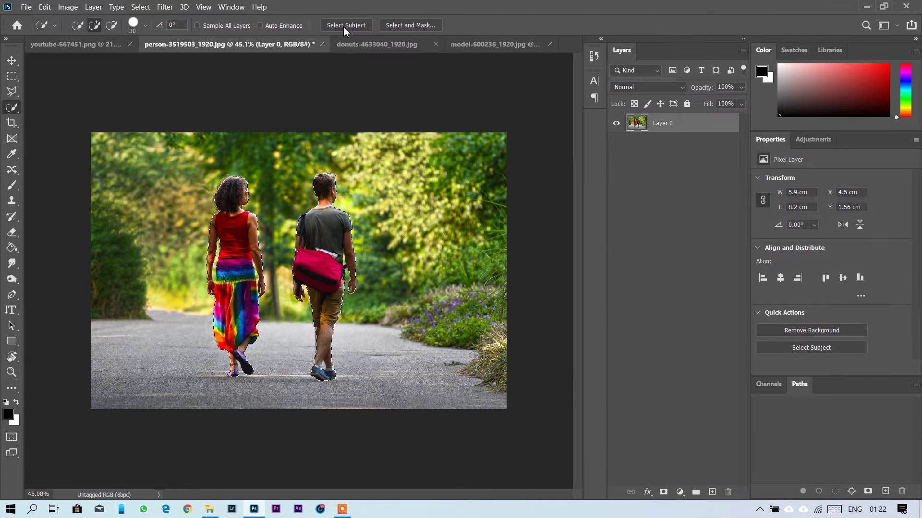
{"action": "key", "text": "ctrl+z"}
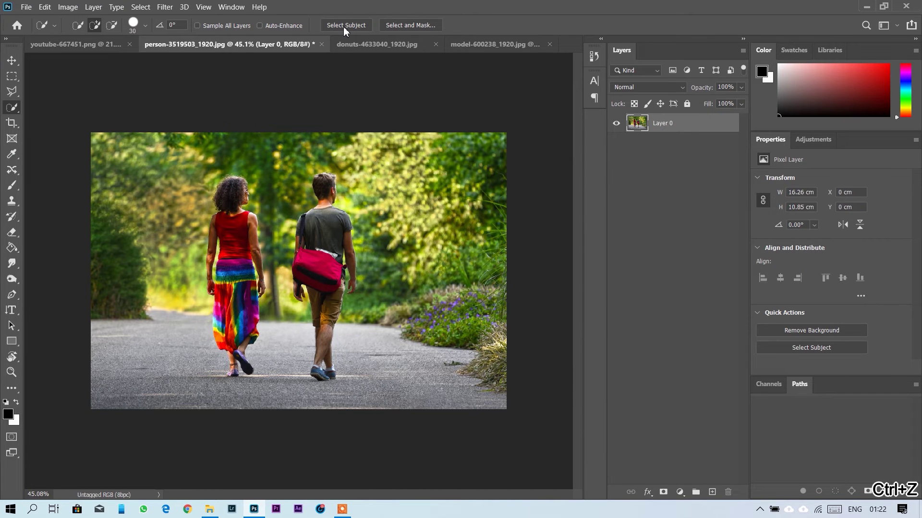
{"action": "right_click", "coordinate": [12, 108]}
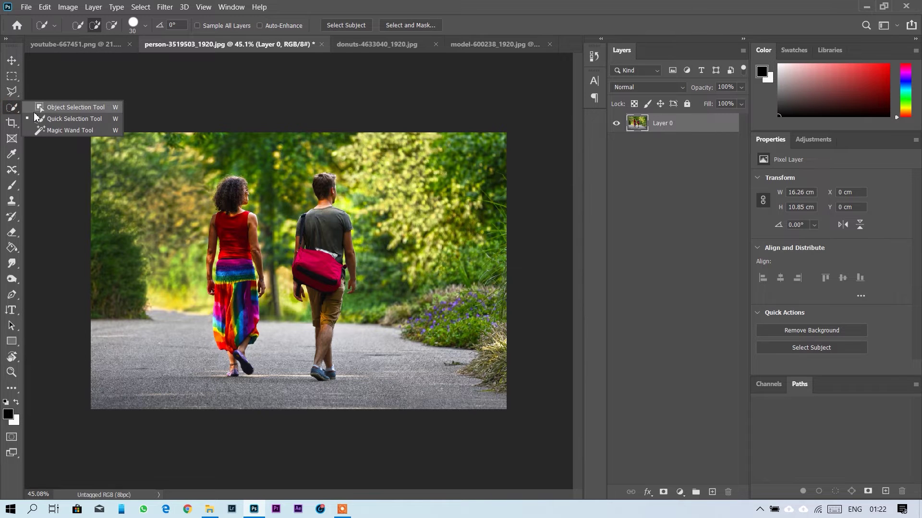
Pick the Object Selection Tool, try Lasso mode, then return it to Rectangle mode.
{"action": "left_click", "coordinate": [51, 107]}
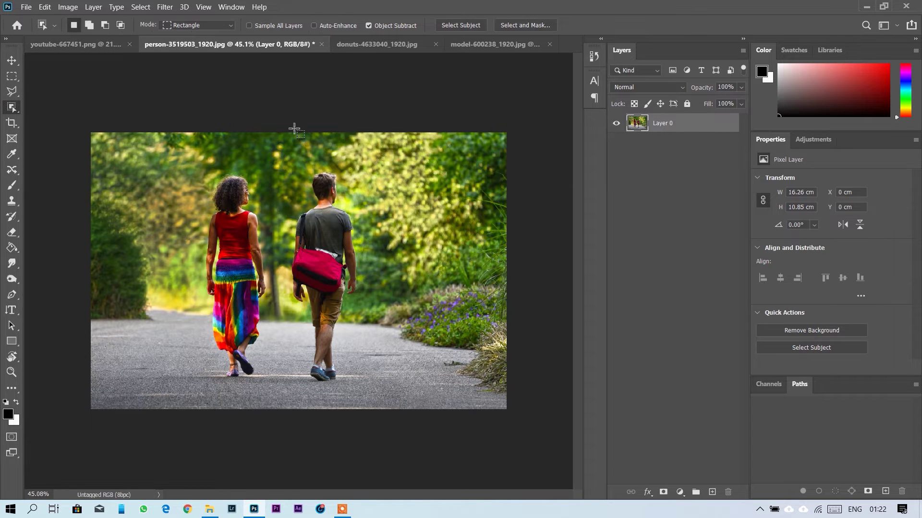
{"action": "left_click", "coordinate": [198, 24]}
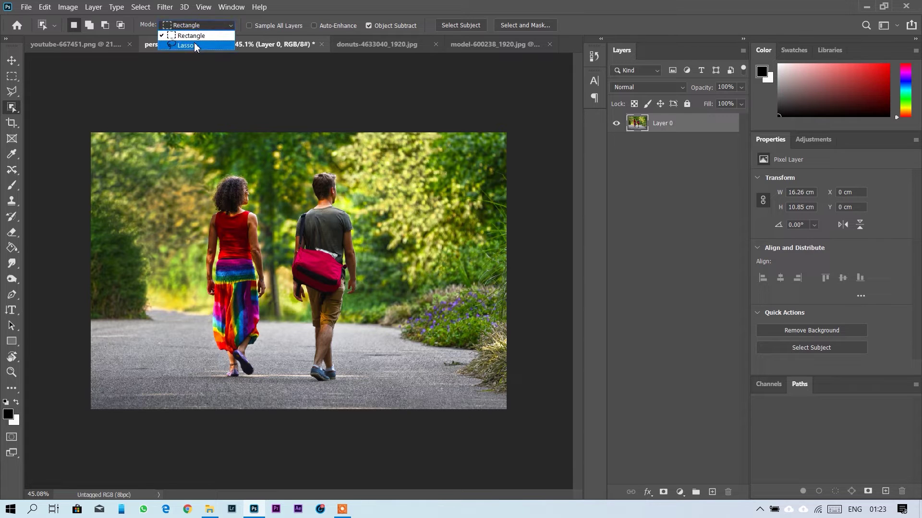
{"action": "left_click", "coordinate": [194, 42]}
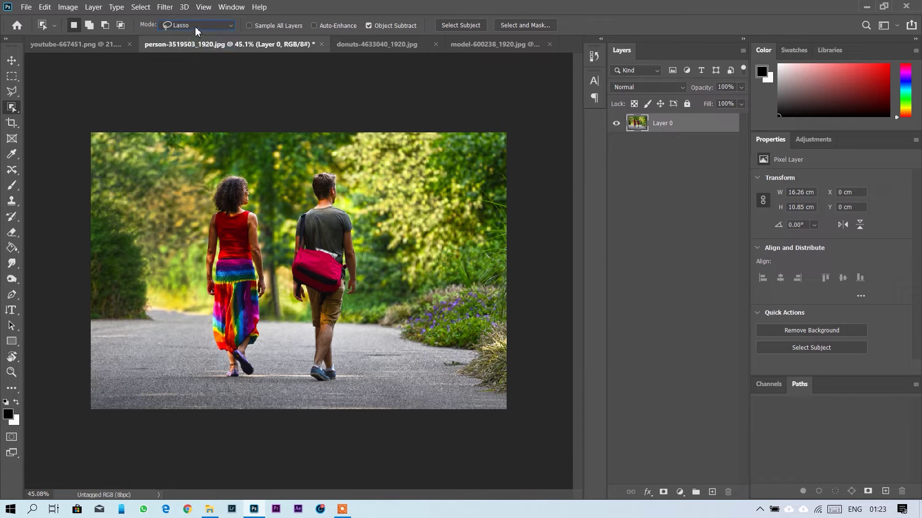
{"action": "left_click", "coordinate": [196, 28]}
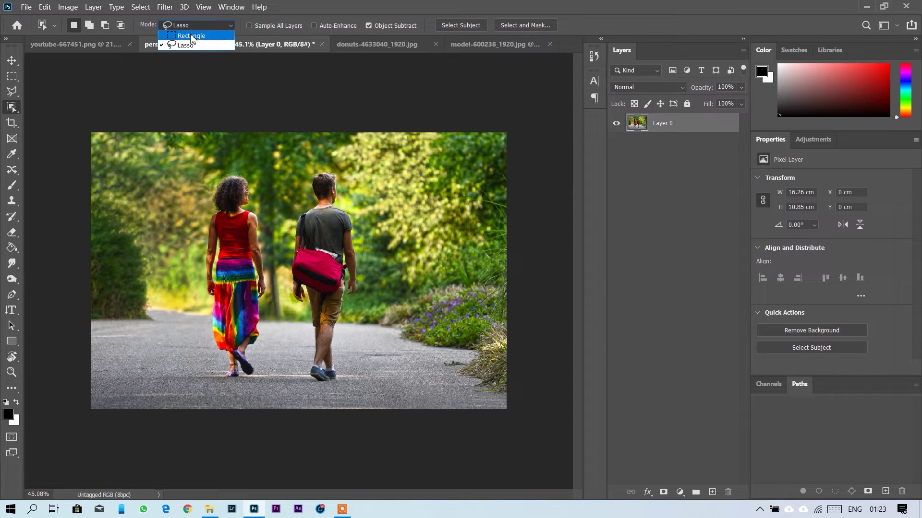
{"action": "left_click", "coordinate": [191, 37]}
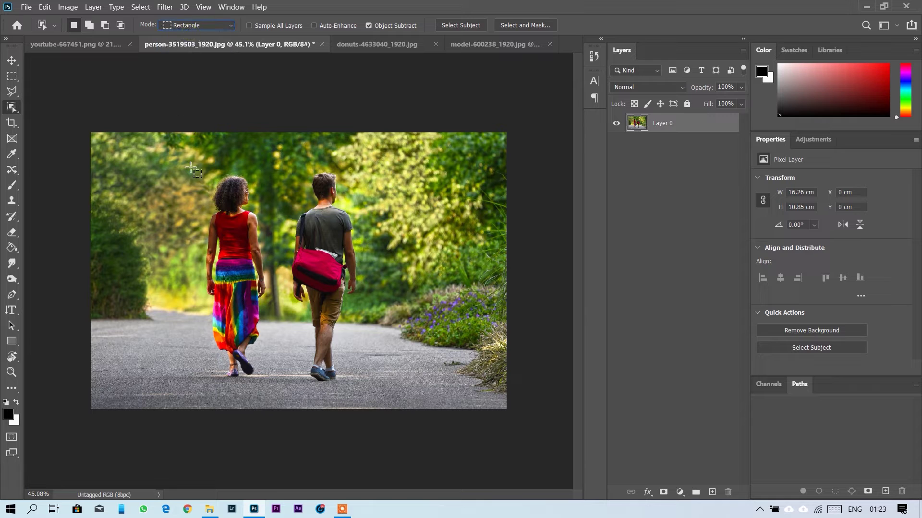
Frame the woman in the red top and rainbow skirt to select her, then bring up the donuts photo.
{"action": "left_click_drag", "start_coordinate": [190, 166], "coordinate": [278, 381]}
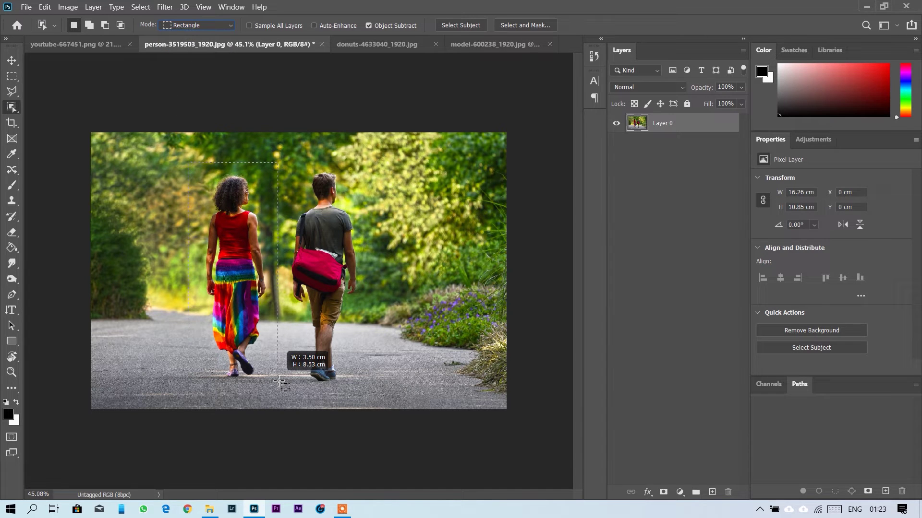
{"action": "left_click_drag", "start_coordinate": [279, 381], "coordinate": [277, 382]}
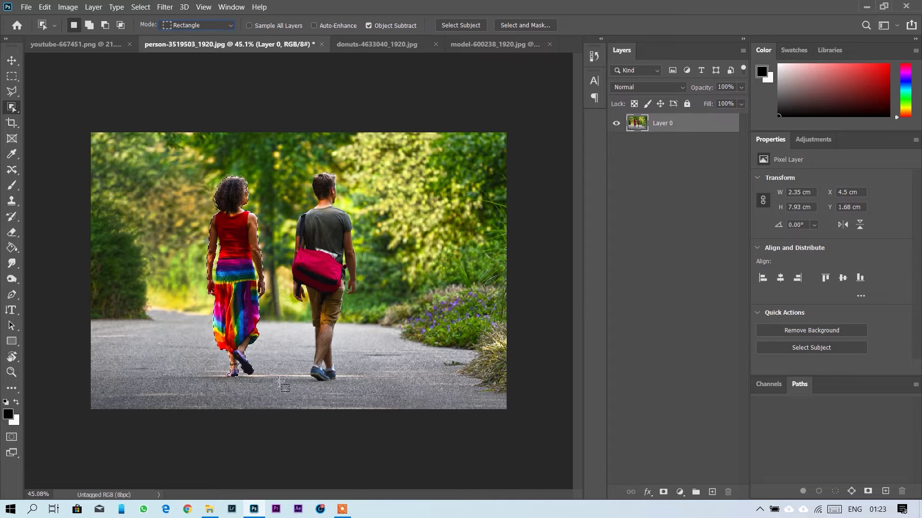
{"action": "left_click", "coordinate": [379, 45]}
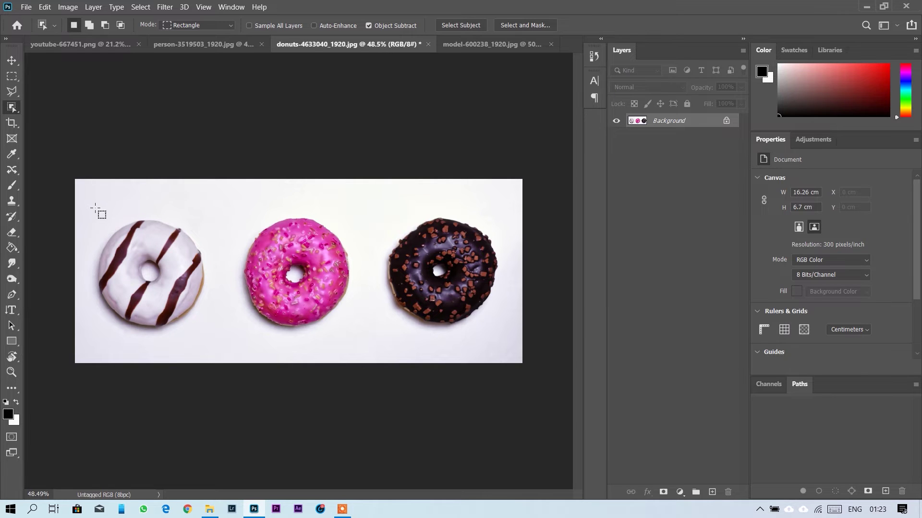
Drag an Object Selection rectangle around the white donut with chocolate stripes.
{"action": "mouse_move", "coordinate": [88, 210]}
{"action": "left_mouse_down"}
{"action": "mouse_move", "coordinate": [183, 339]}
{"action": "mouse_move", "coordinate": [216, 332]}
{"action": "left_mouse_up"}
Alt-drag over the donut hole to subtract it, then realign the selection outline on the white donut.
{"action": "key", "text": "alt"}
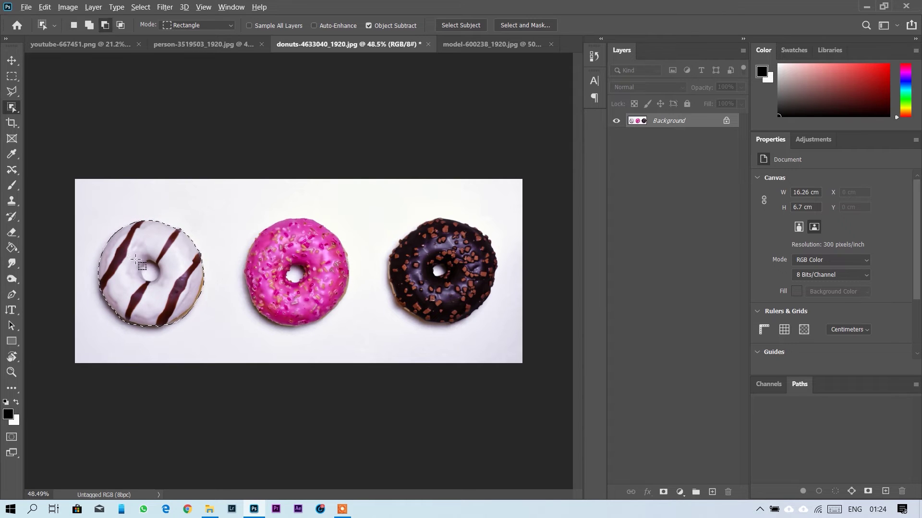
{"action": "left_click_drag", "start_coordinate": [136, 259], "coordinate": [163, 288]}
{"action": "mouse_move", "coordinate": [161, 329]}
{"action": "left_mouse_down"}
{"action": "mouse_move", "coordinate": [161, 320]}
{"action": "mouse_move", "coordinate": [159, 328]}
{"action": "left_mouse_up"}
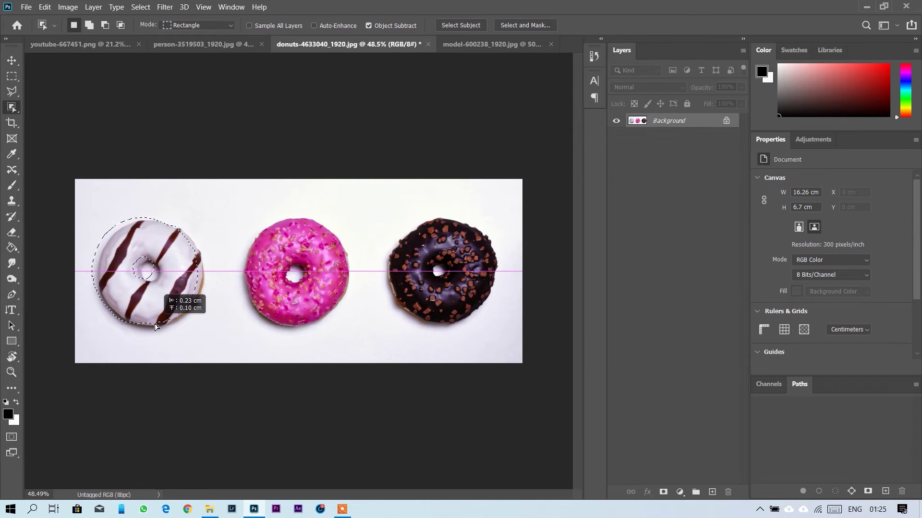
{"action": "left_click_drag", "start_coordinate": [159, 329], "coordinate": [161, 330]}
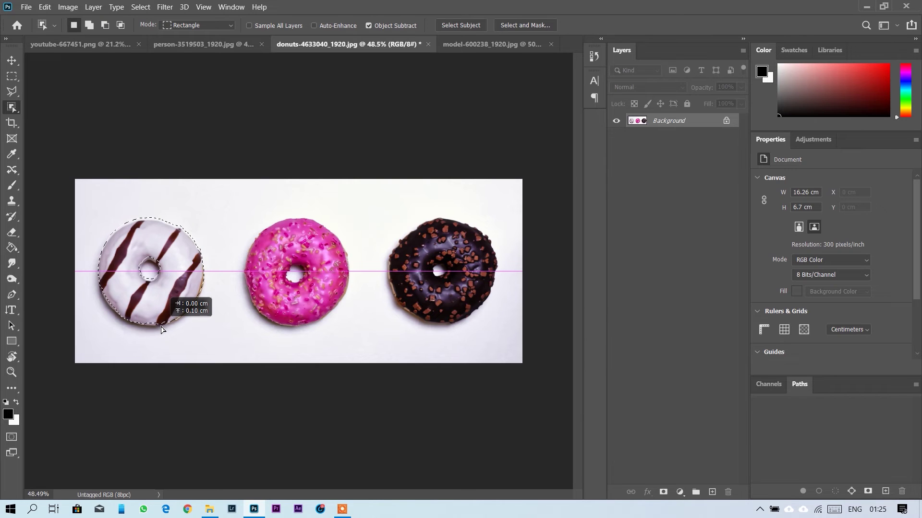
{"action": "left_click_drag", "start_coordinate": [162, 330], "coordinate": [159, 331]}
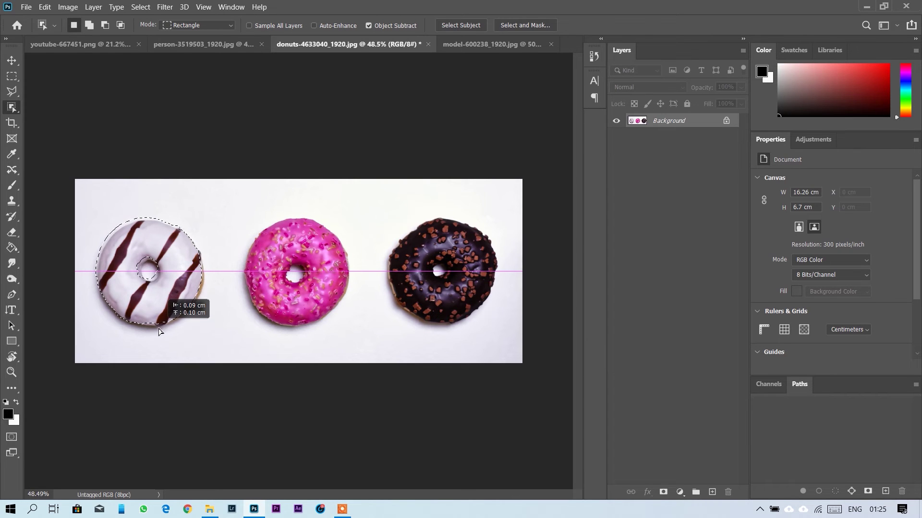
{"action": "left_click_drag", "start_coordinate": [159, 331], "coordinate": [164, 330]}
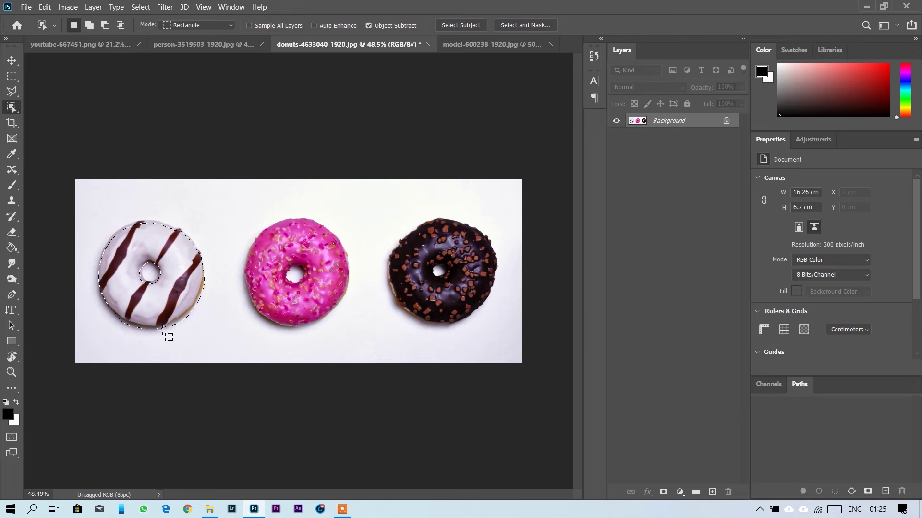
{"action": "key", "text": "v"}
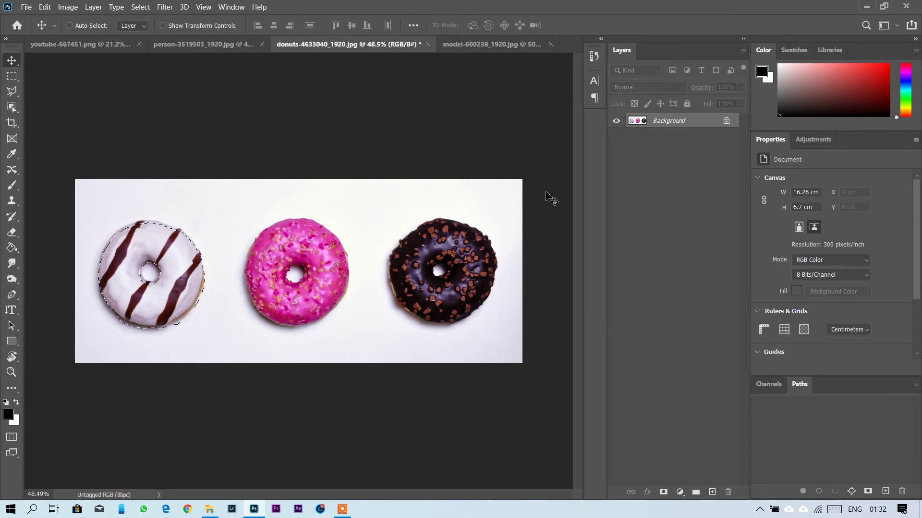
Switch to the model-600238 portrait and select its Layer 0 in the Layers panel.
{"action": "left_click", "coordinate": [510, 47]}
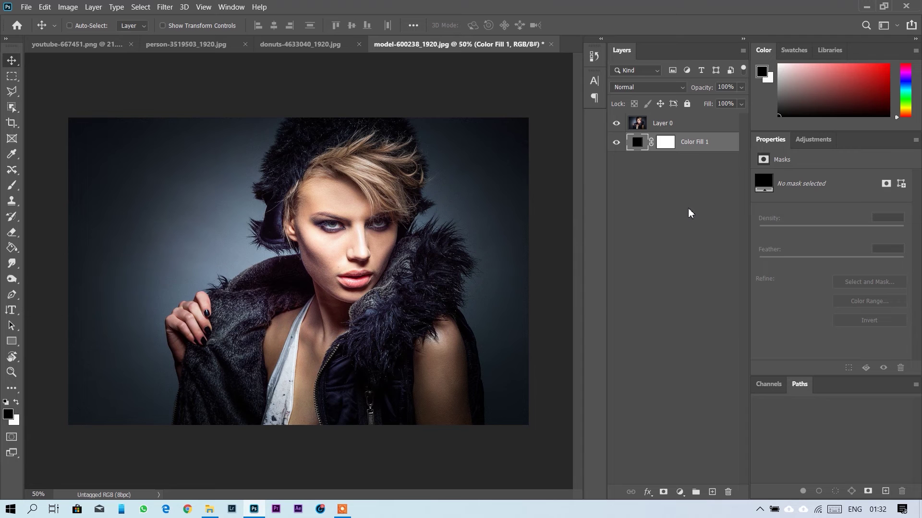
{"action": "left_click", "coordinate": [663, 125]}
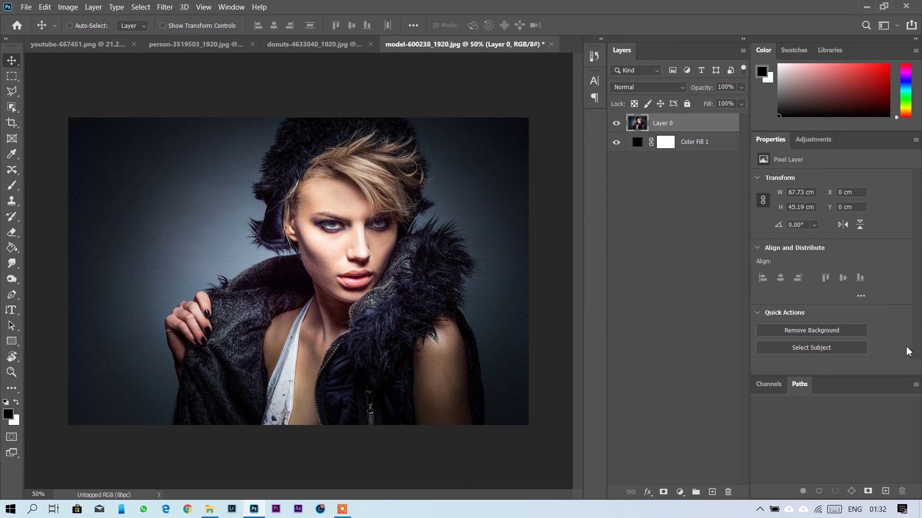
Apply the Remove Background quick action to Layer 0, then select the Color Fill 1 layer.
{"action": "left_click", "coordinate": [809, 330]}
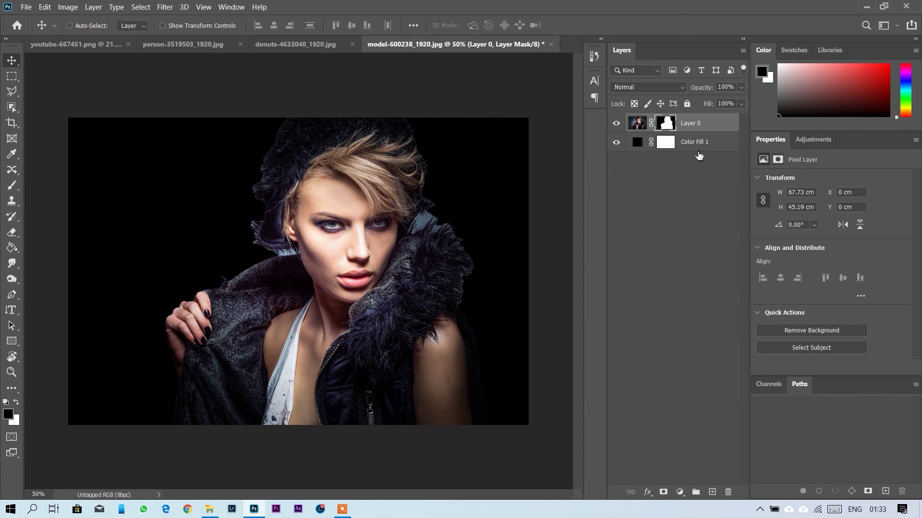
{"action": "left_click", "coordinate": [637, 143]}
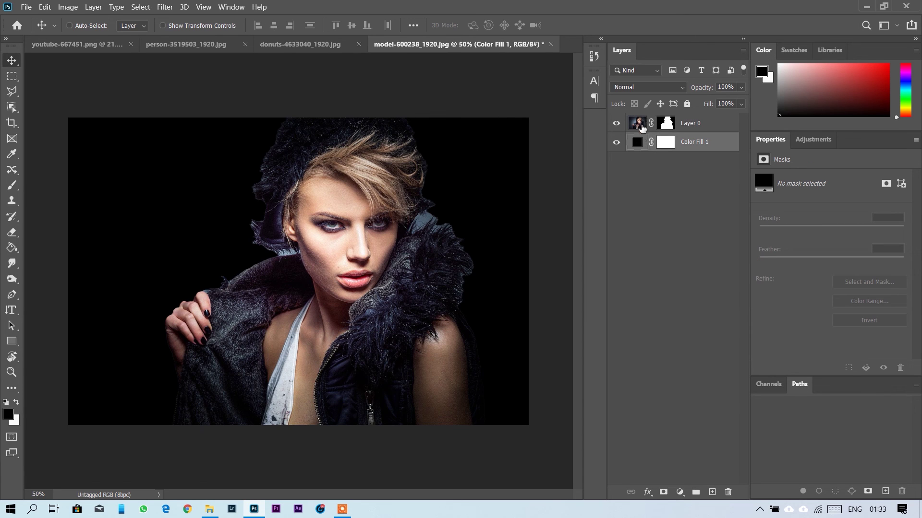